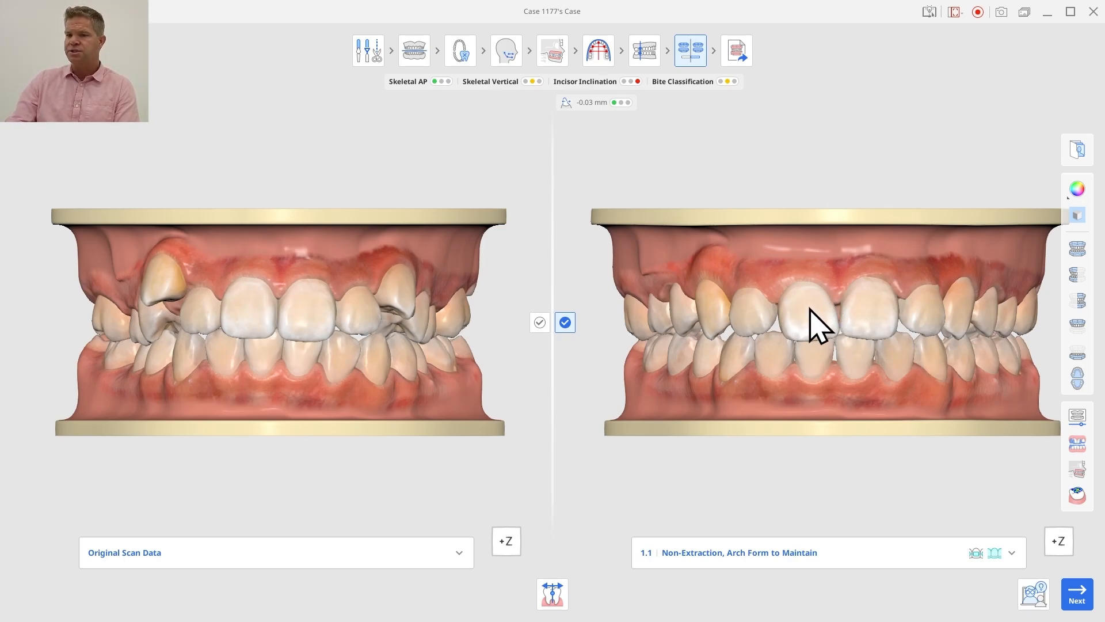
- In Tooth Orientation, select the upper right central incisor and move the distal endpoint of its mesiodistal line onto the incisal edge
left_click(553, 595)
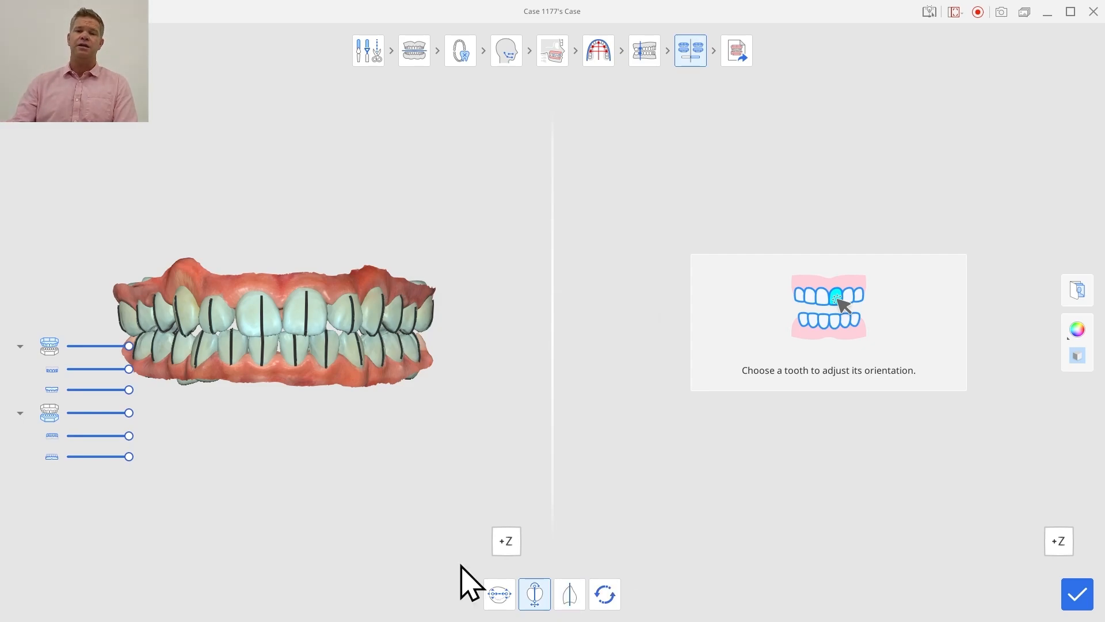
left_click(500, 594)
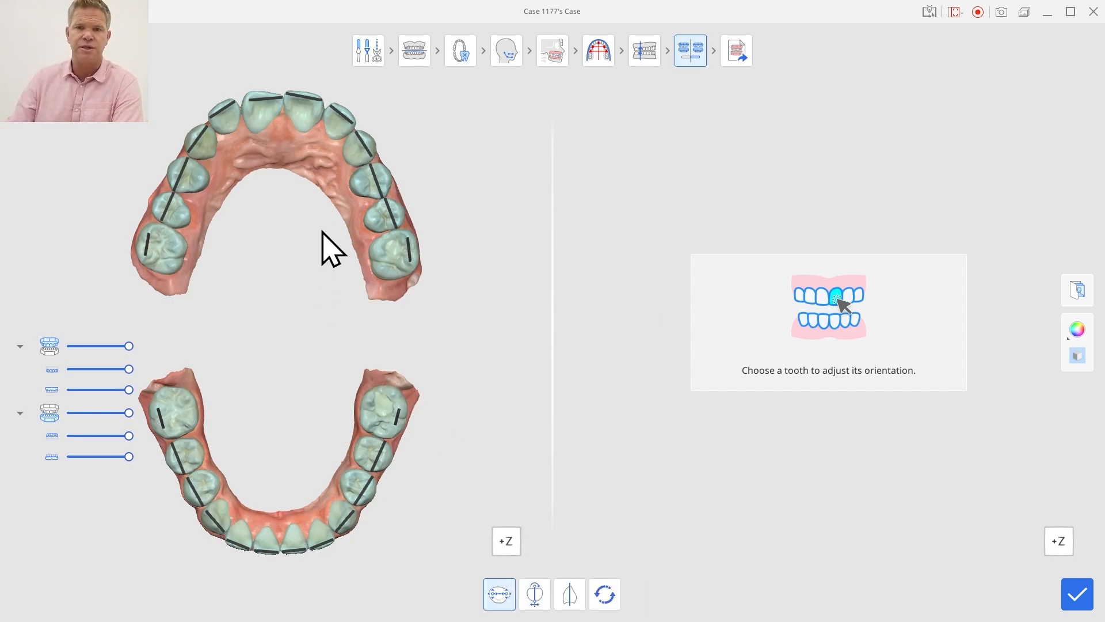
left_click(262, 113)
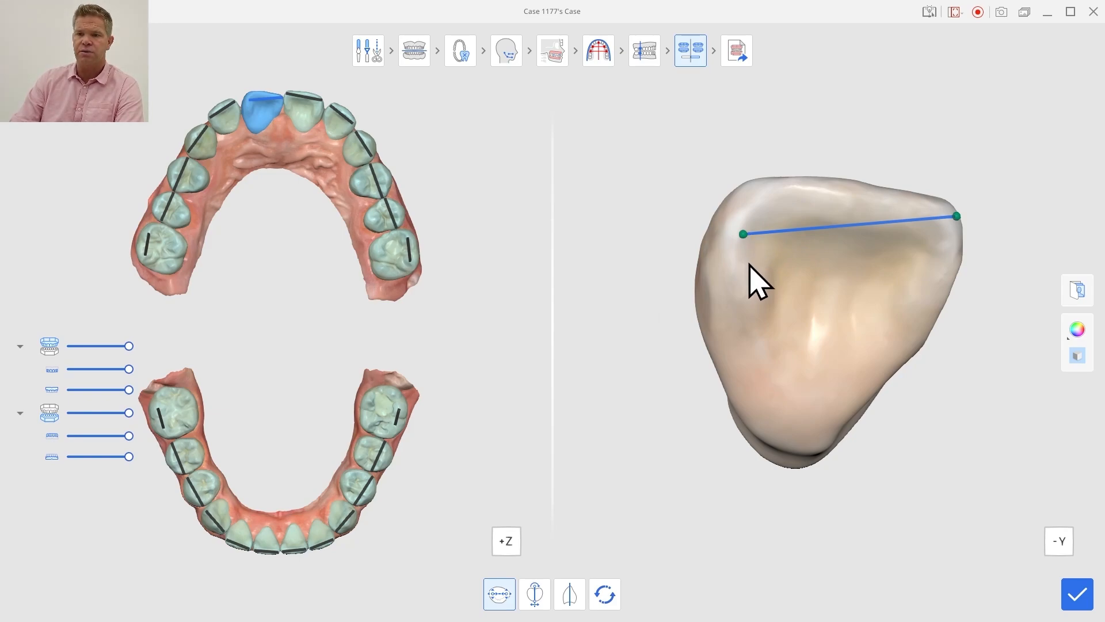
right_click_drag(750, 264, 785, 264)
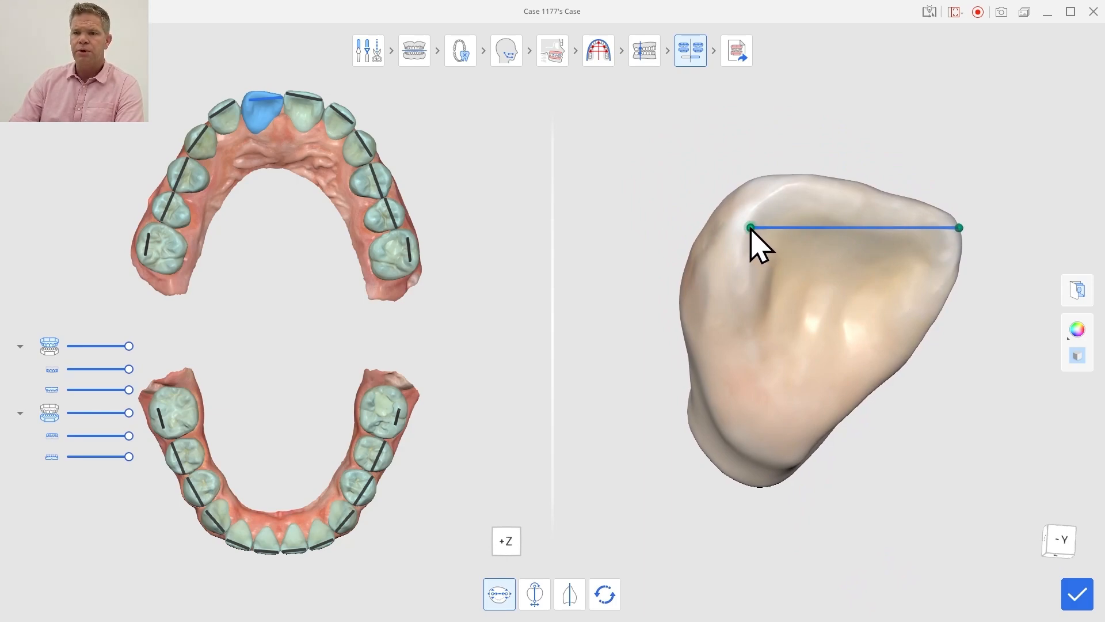
left_click_drag(750, 228, 765, 184)
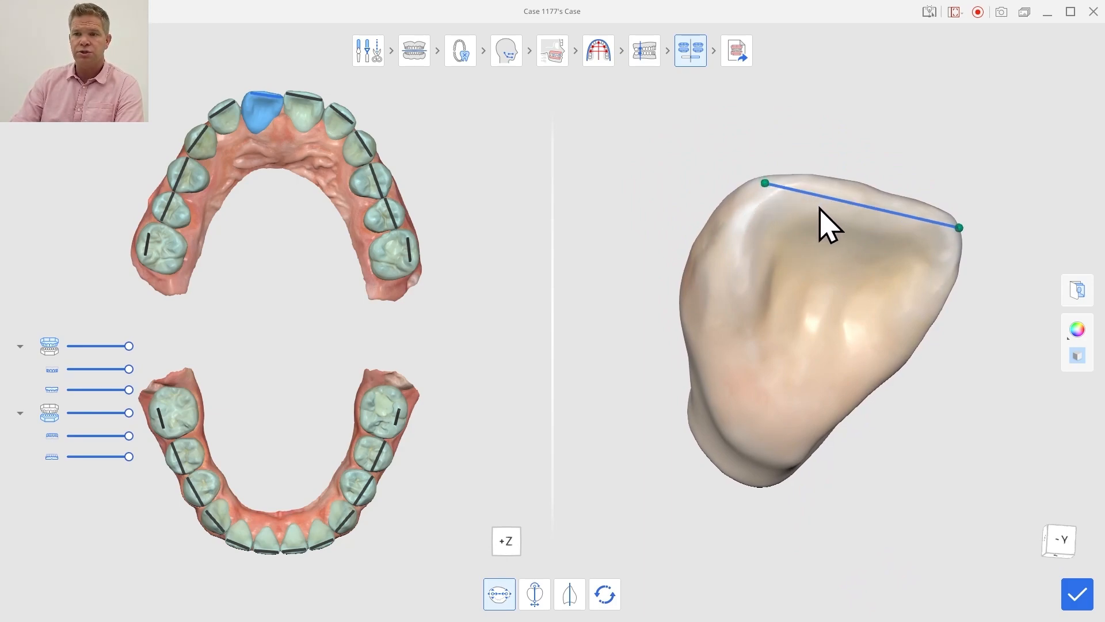
right_click_drag(834, 230, 809, 407)
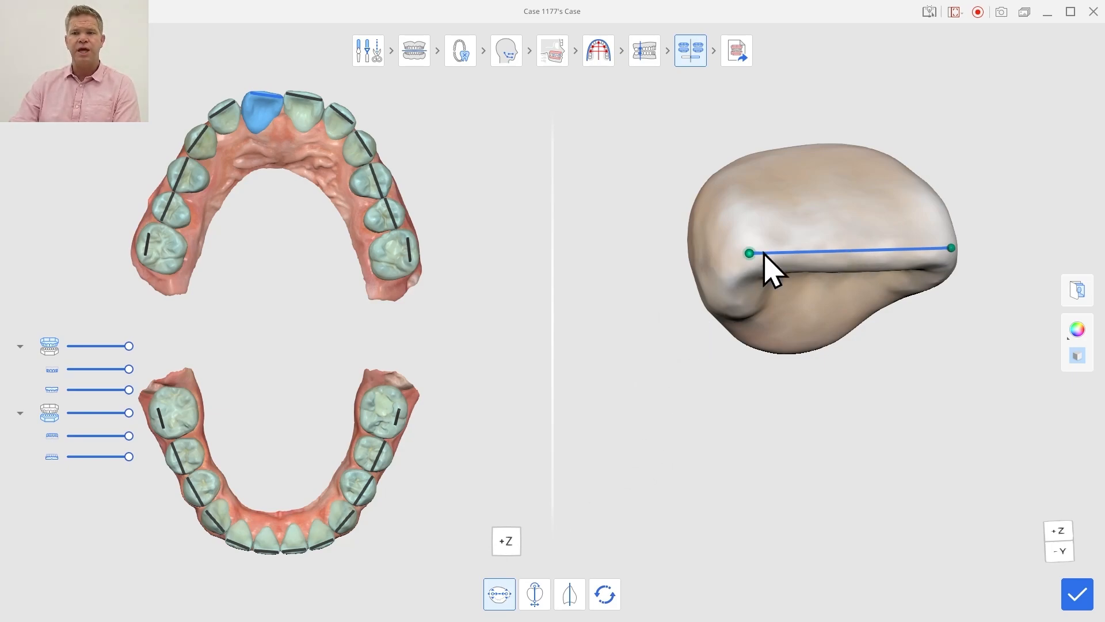
- Tilt the upper right central incisor's facial long axis by repositioning its incisal and gingival endpoints, check the side-view axis, and save the orientation
left_click(535, 604)
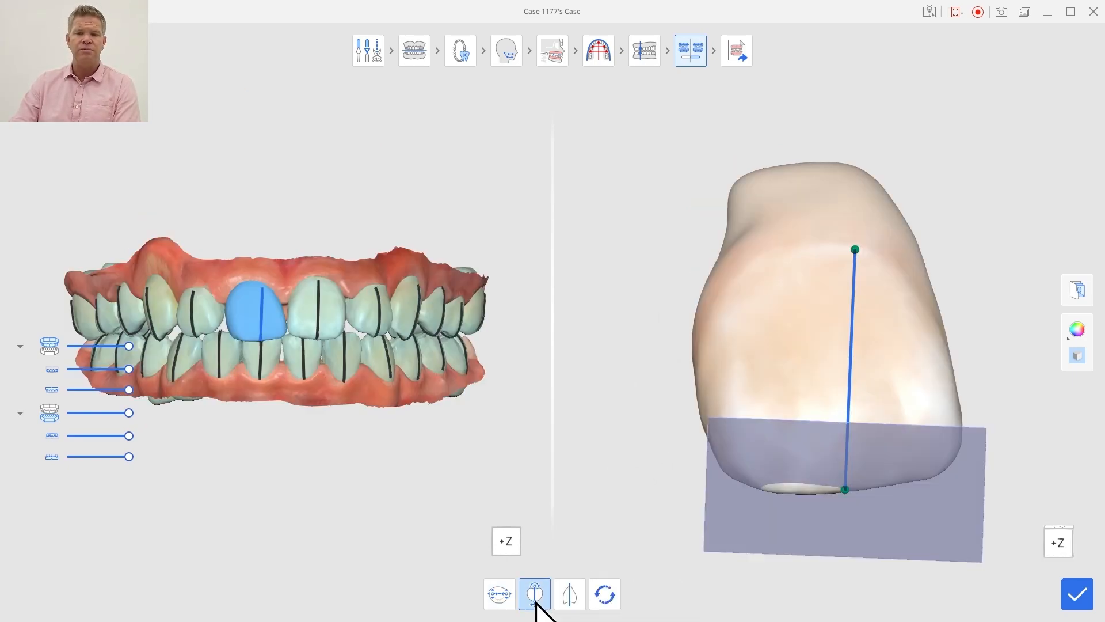
right_click_drag(788, 288, 804, 381)
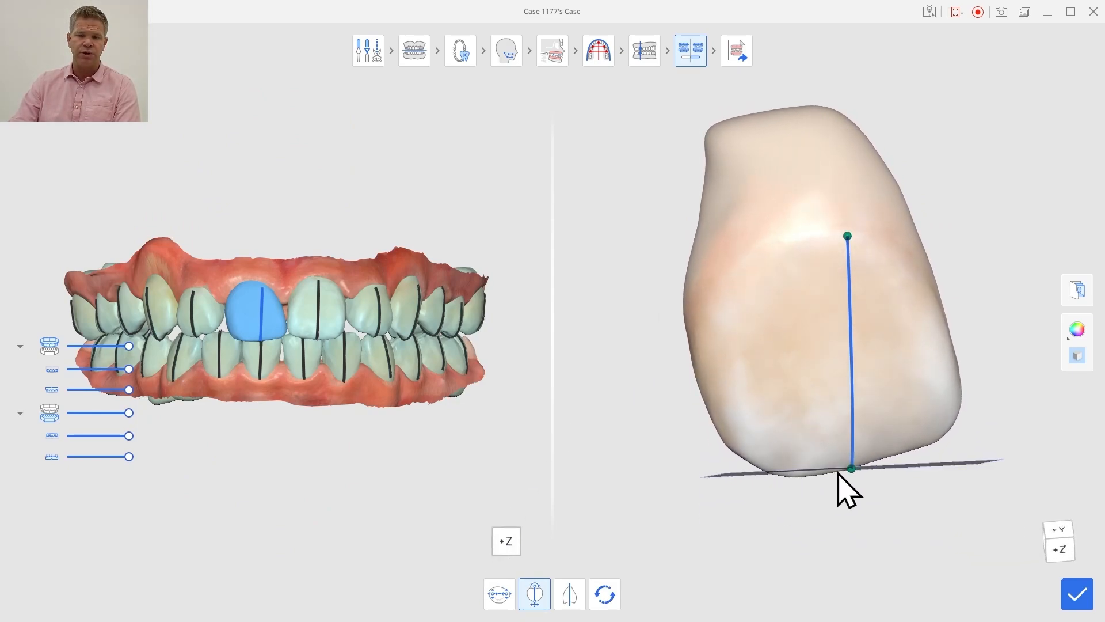
right_click_drag(957, 476, 898, 424)
left_click_drag(851, 469, 871, 461)
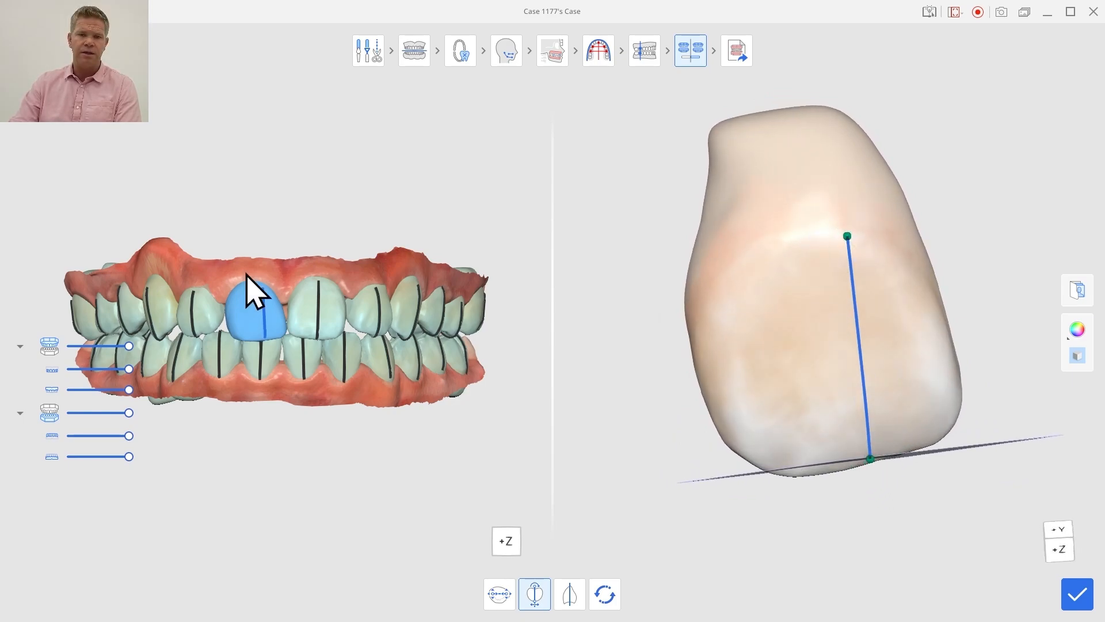
right_click_drag(257, 291, 236, 299)
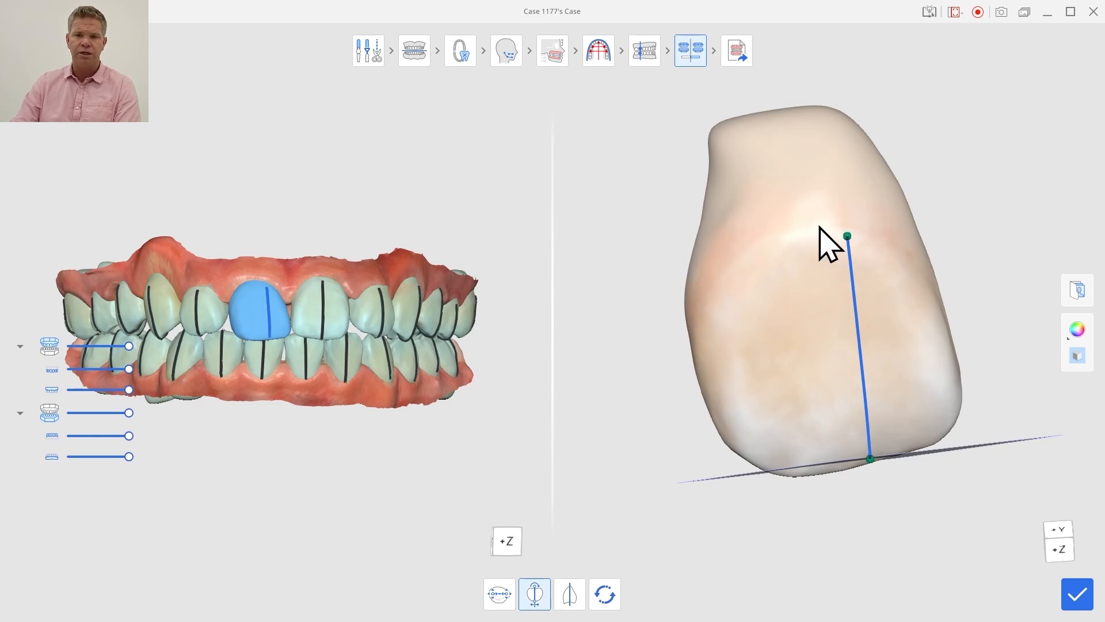
left_click_drag(847, 235, 786, 206)
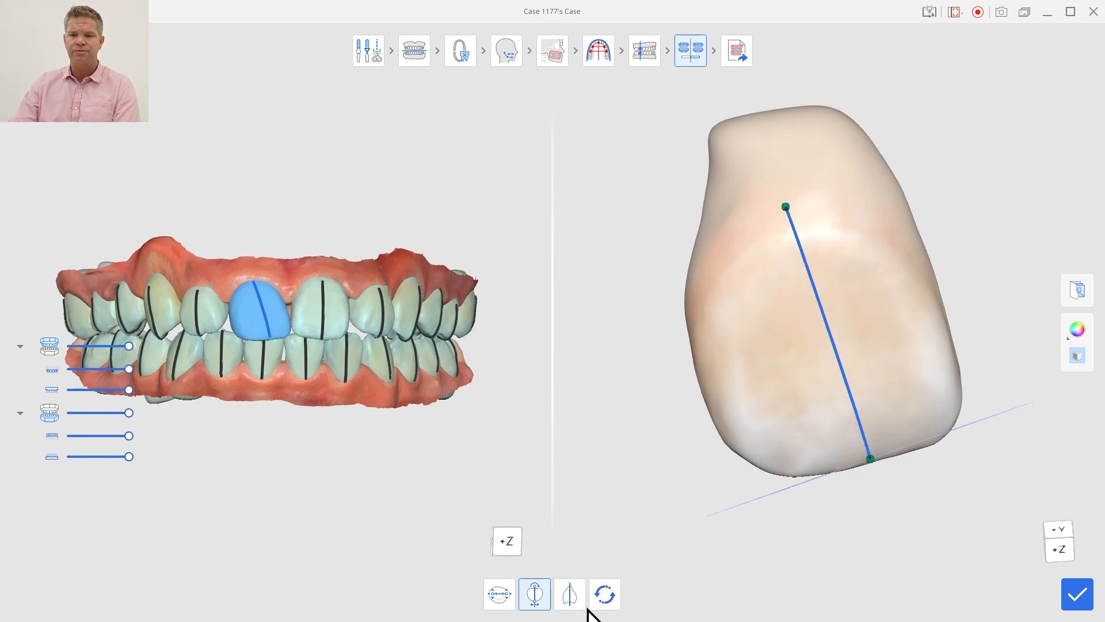
left_click(572, 596)
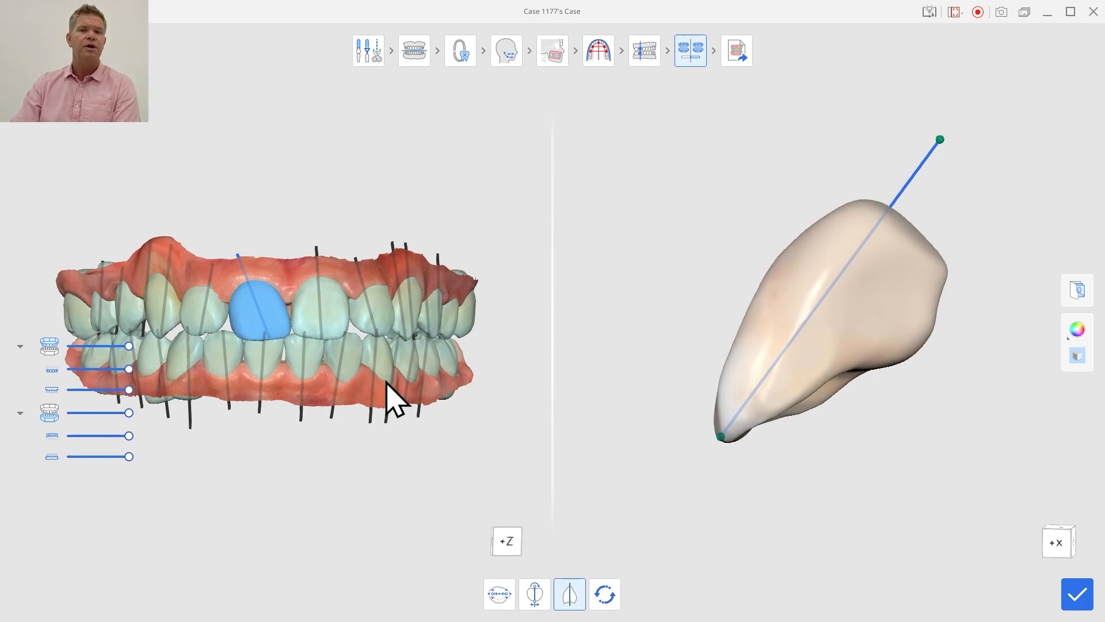
left_click(1086, 605)
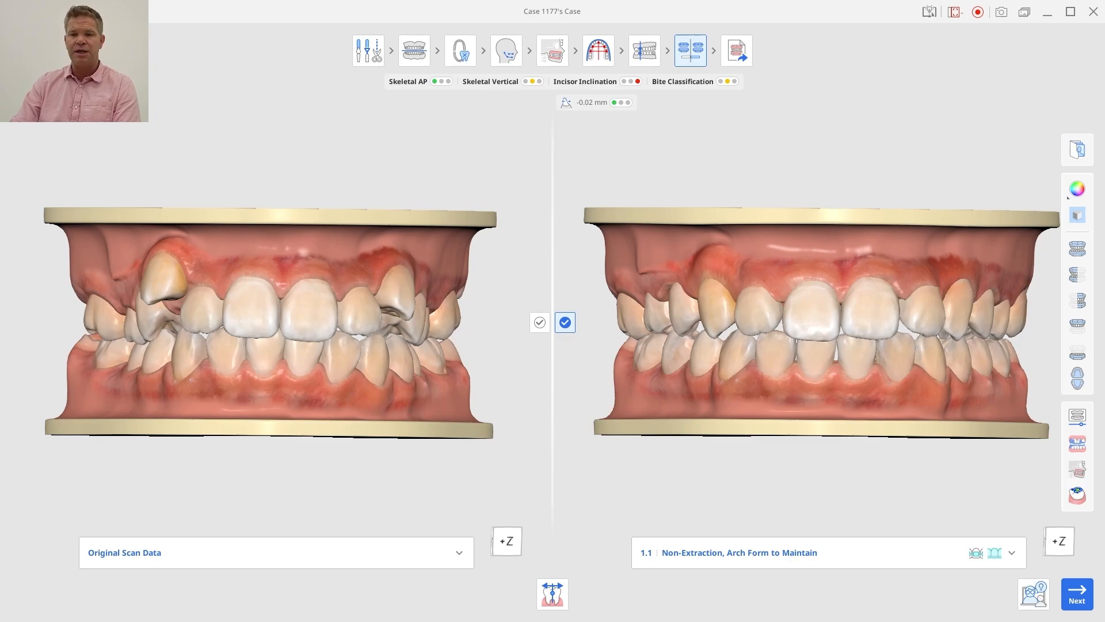
- Reopen Tooth Orientation and shift the incisal endpoint of the upper right central incisor's long axis slightly distally, saving the change
left_click(552, 600)
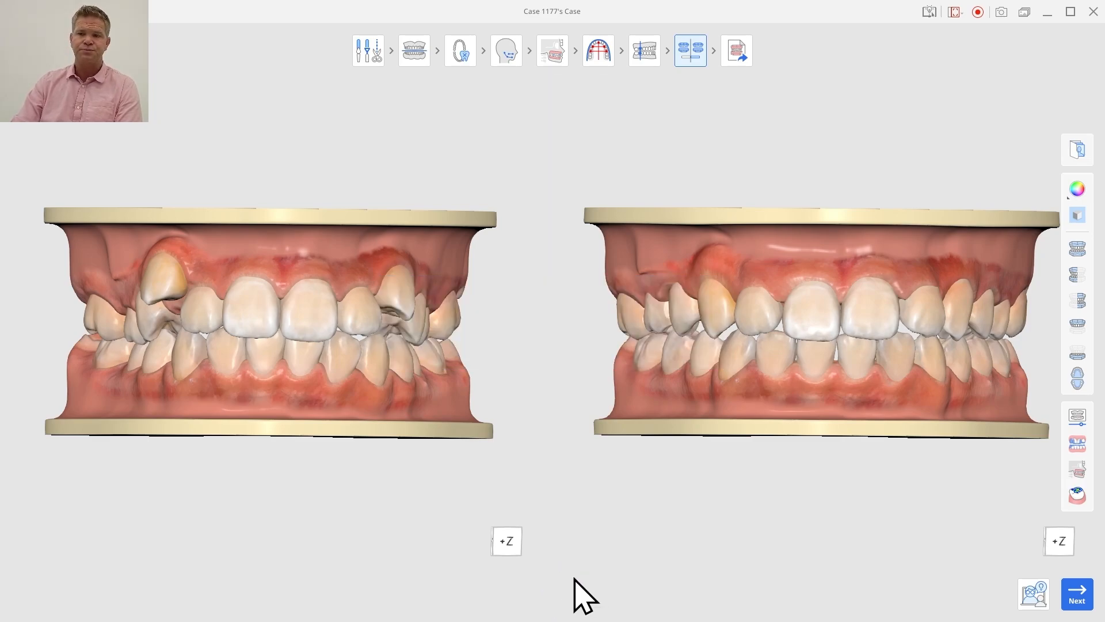
left_click(265, 313)
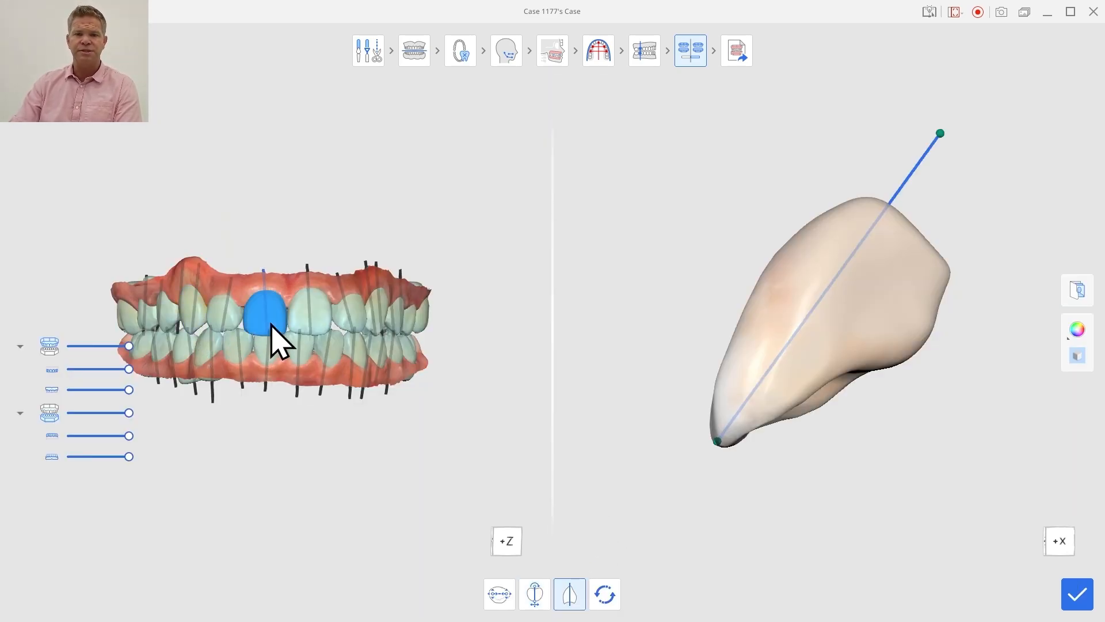
left_click(537, 594)
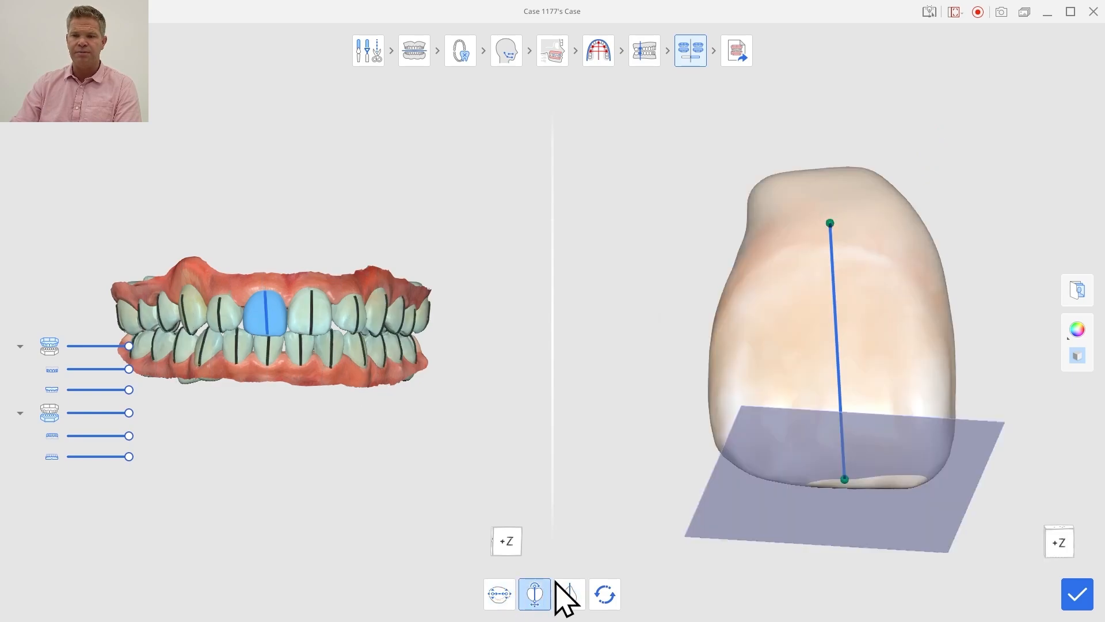
right_click_drag(863, 326, 829, 450)
left_click(830, 461)
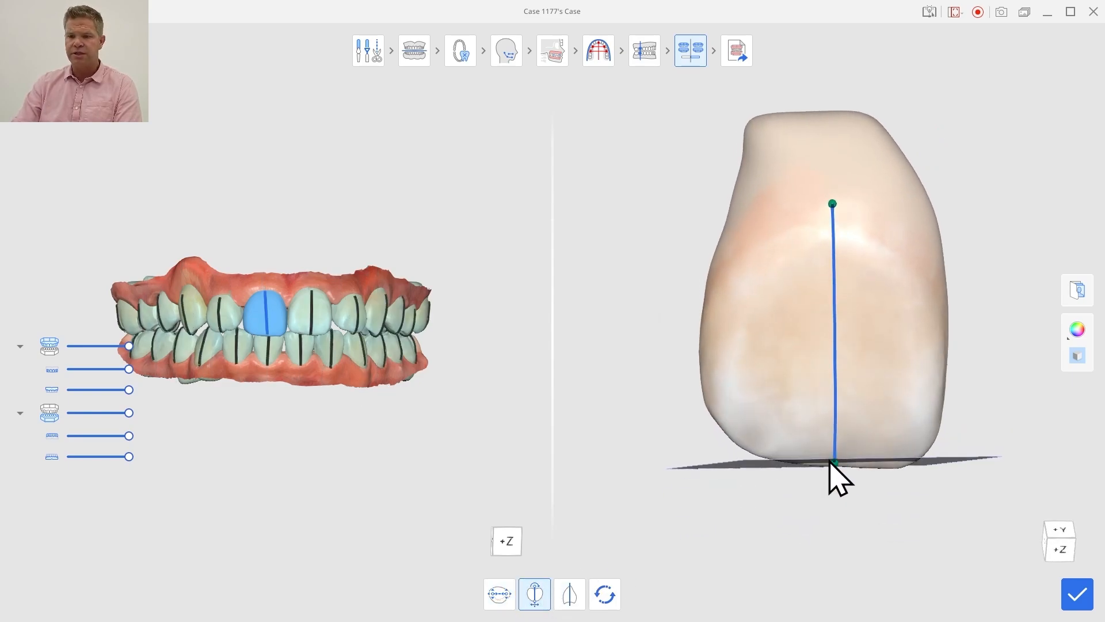
left_click_drag(832, 464, 821, 467)
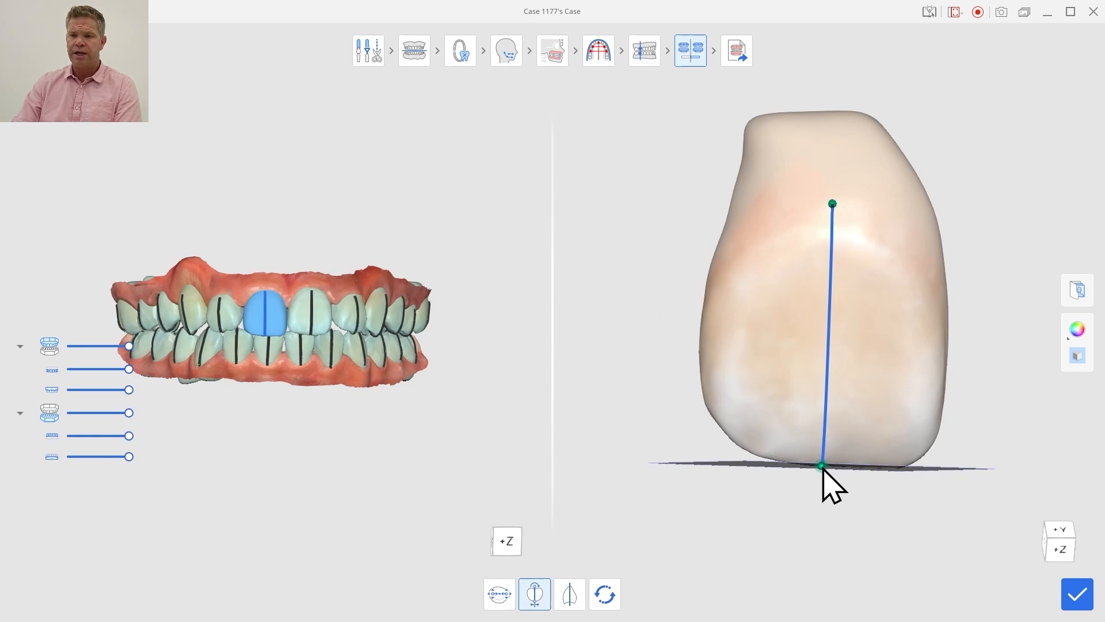
left_click(1077, 593)
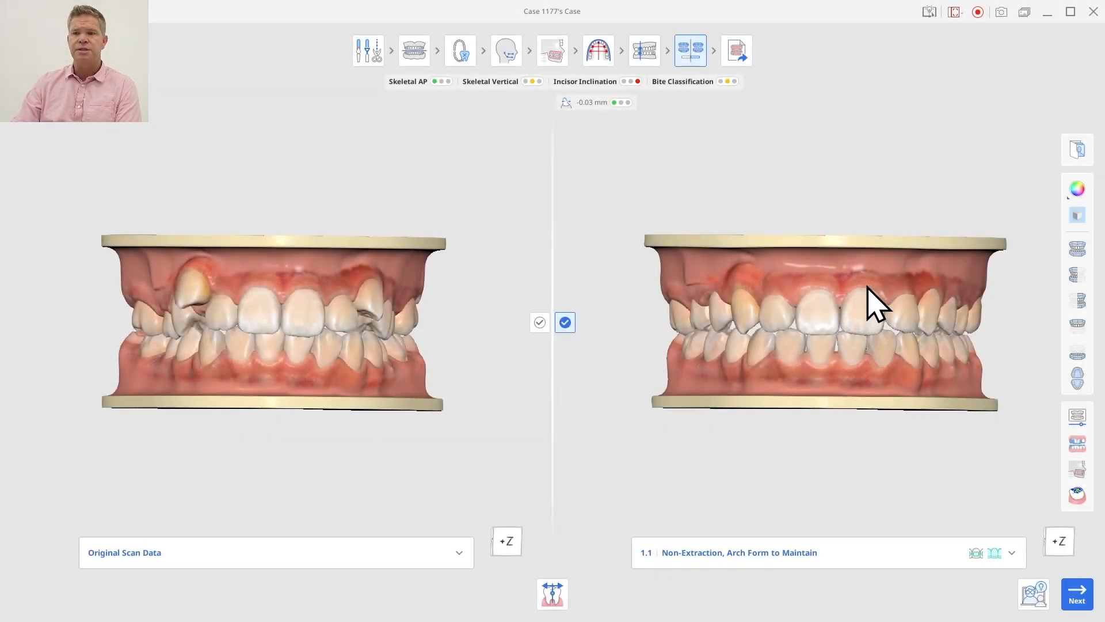
- Shift and rotate the lower Non-Extraction Ovoid #1 arch form out of alignment, and examine the resulting bite in simulation 1.1
left_click(594, 57)
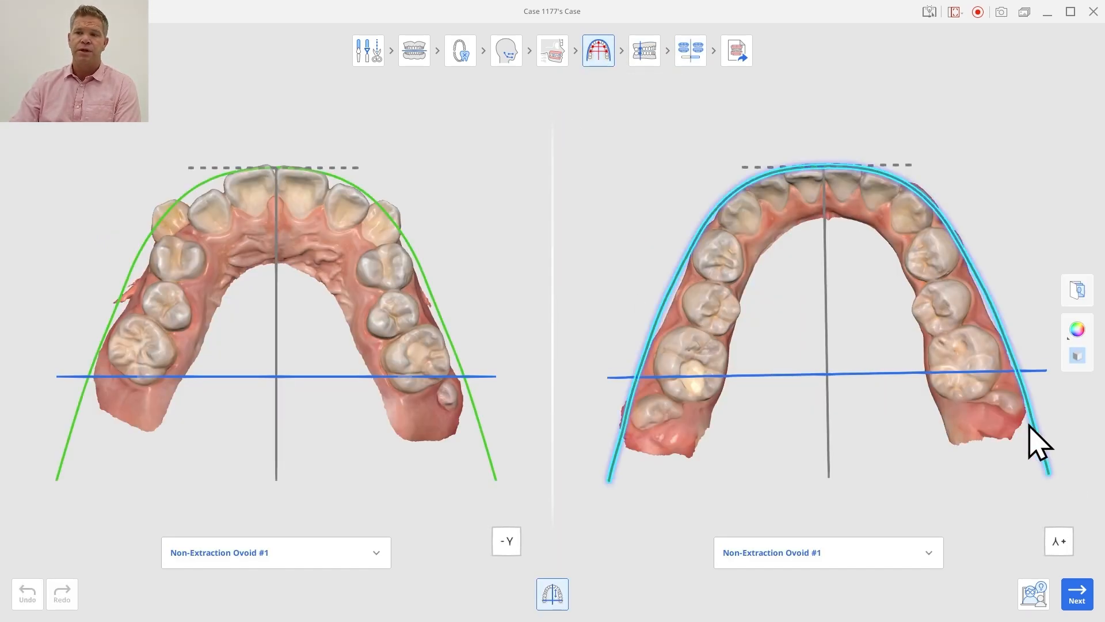
left_click_drag(821, 168, 827, 168)
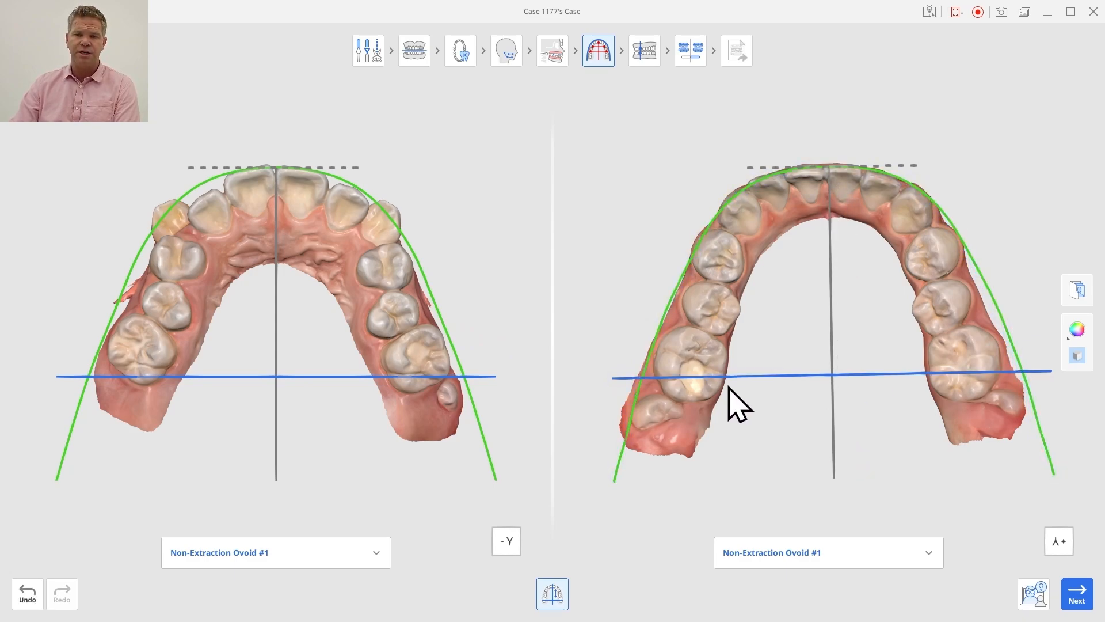
left_click_drag(1048, 446, 1040, 455)
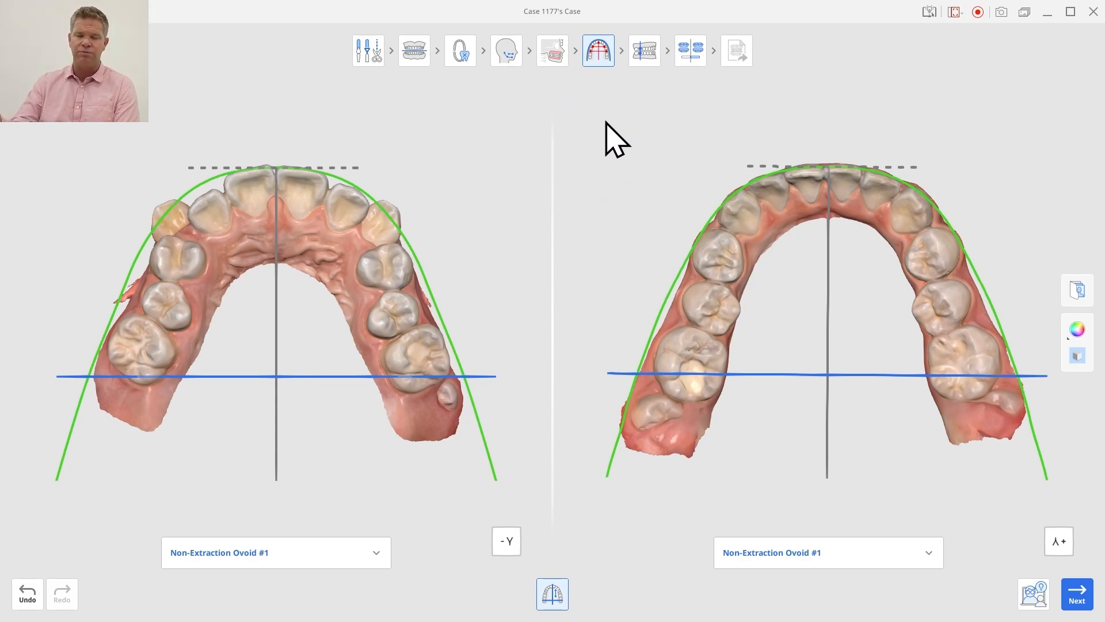
left_click_drag(1038, 476, 1078, 458)
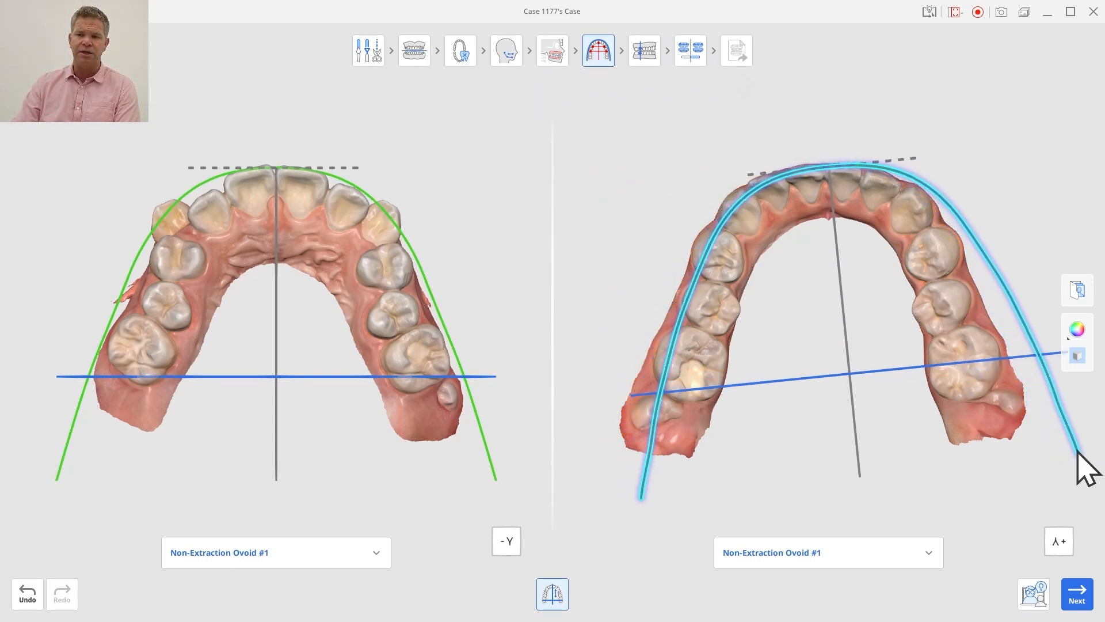
left_click(698, 44)
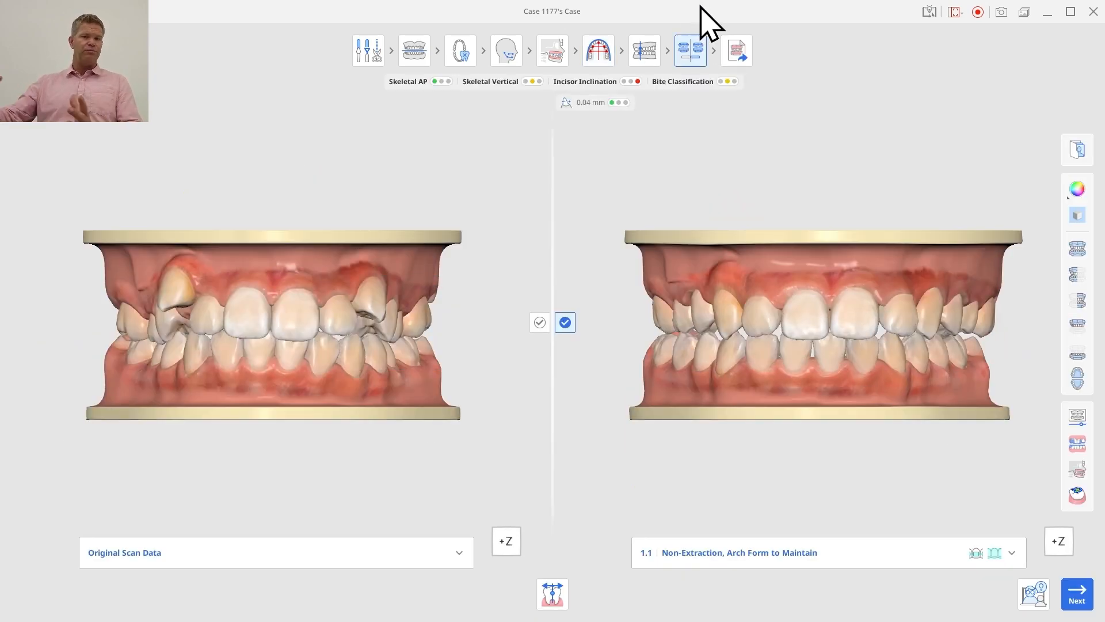
right_click_drag(994, 424, 760, 407)
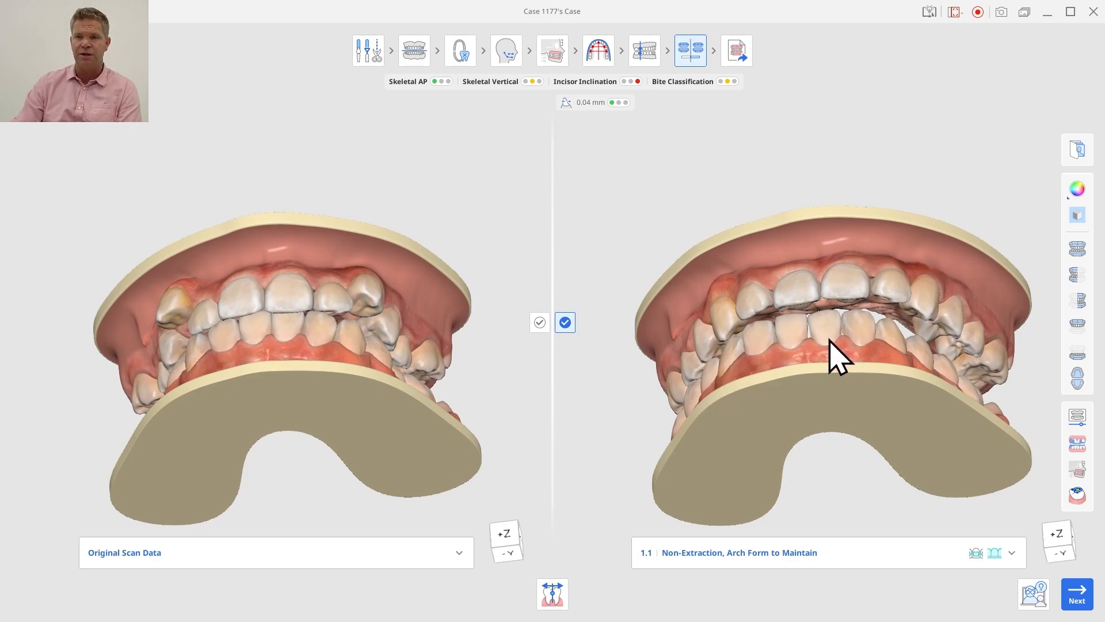
right_click_drag(861, 395, 846, 469)
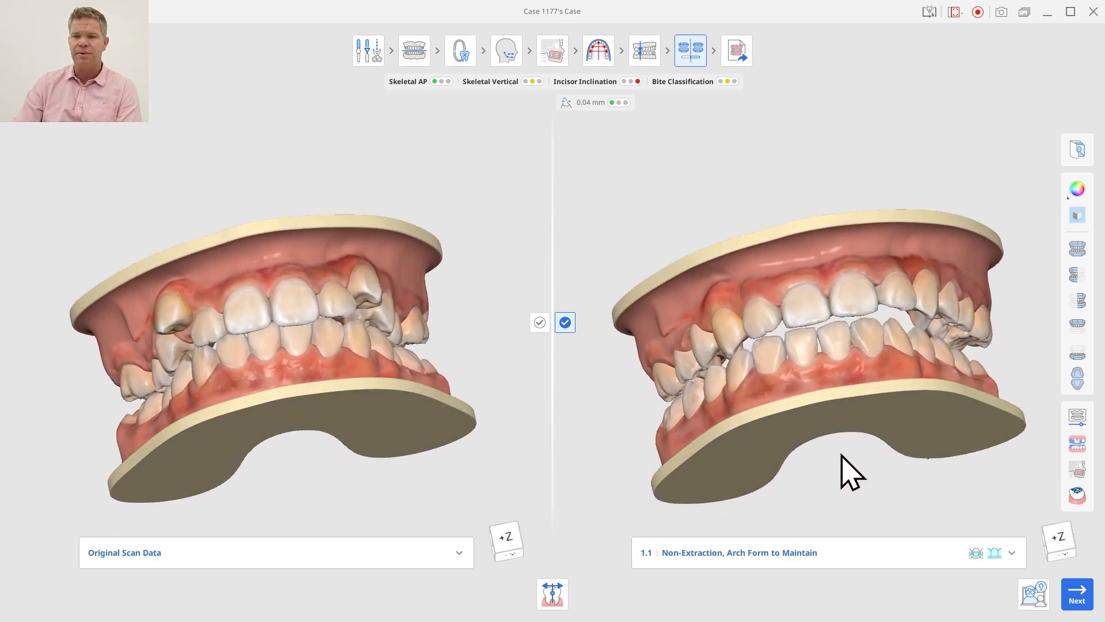
- Rotate the lower arch form back into symmetric alignment with the lower teeth and review the updated simulation 1.1 from both sides
left_click(606, 56)
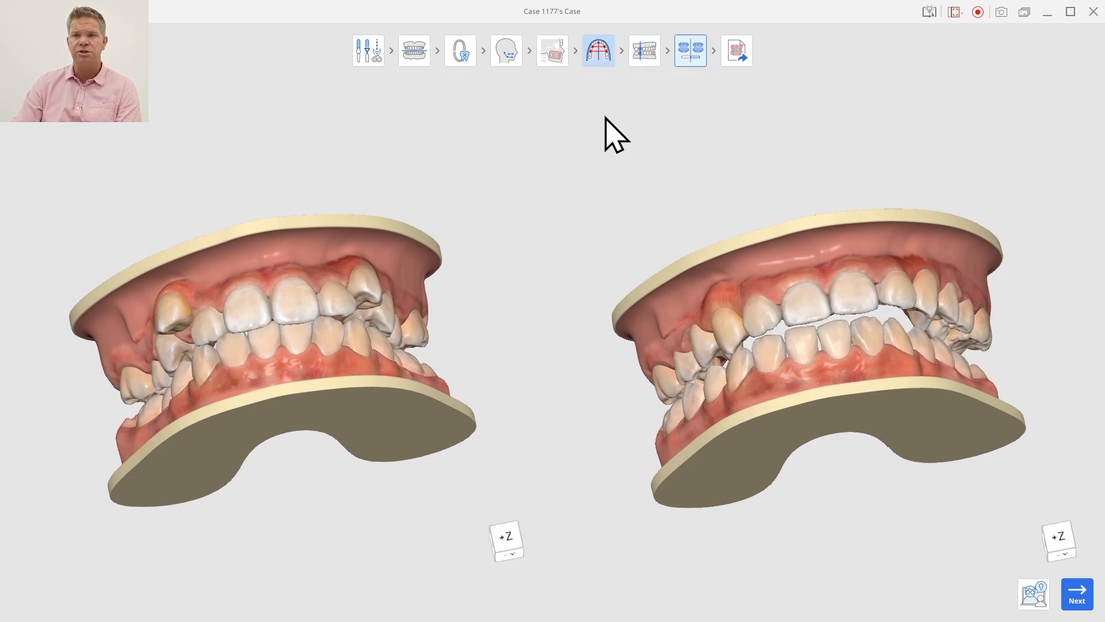
left_click_drag(1025, 379, 1010, 419)
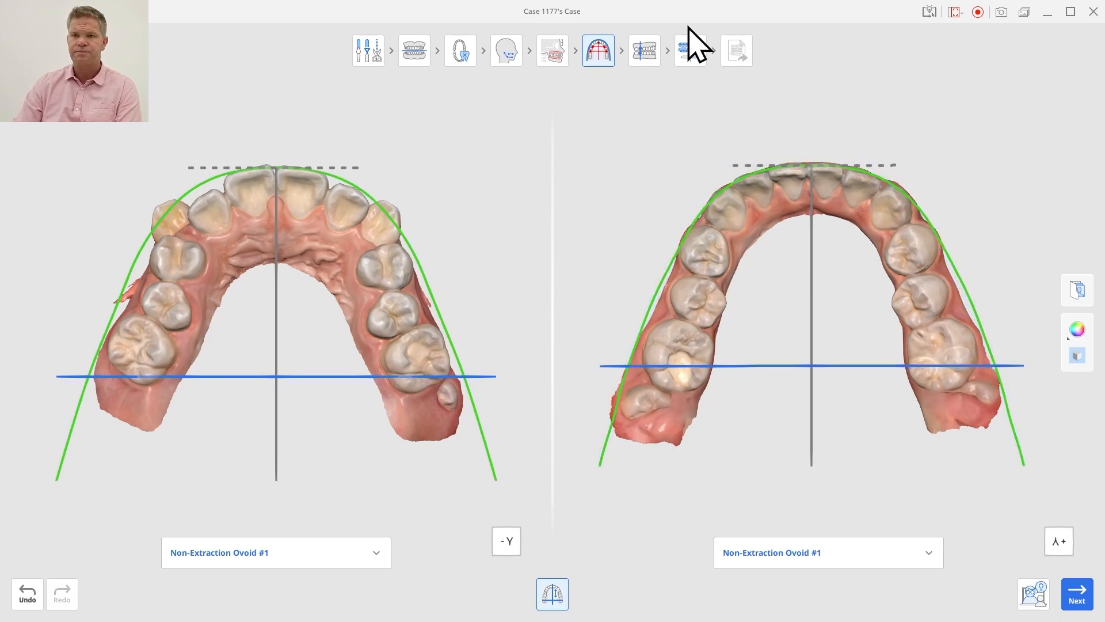
left_click(687, 50)
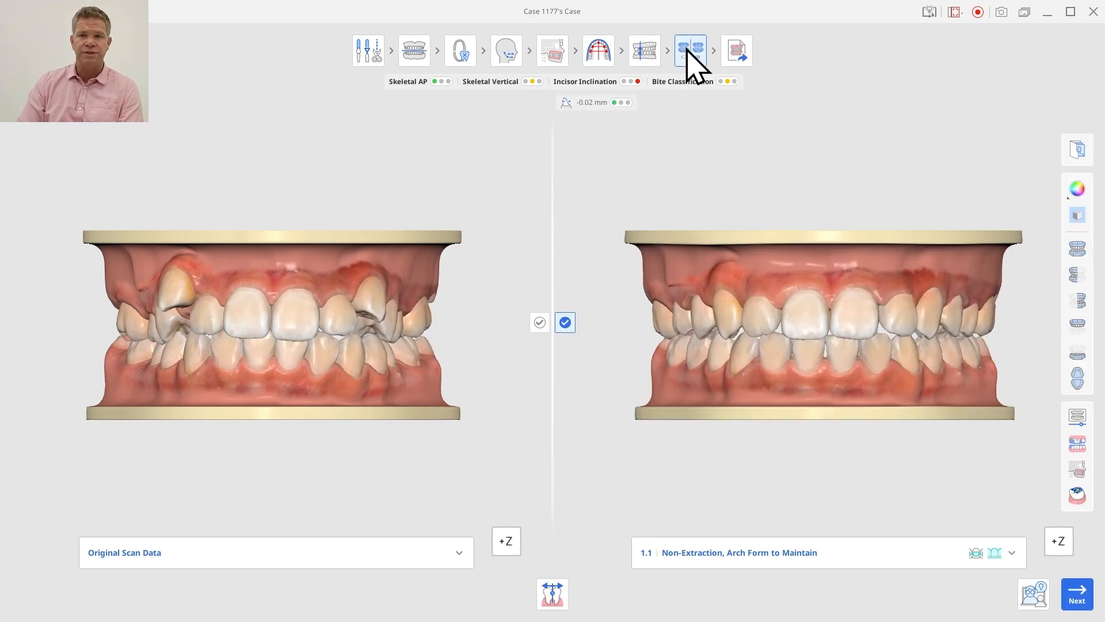
right_click_drag(744, 357, 811, 365)
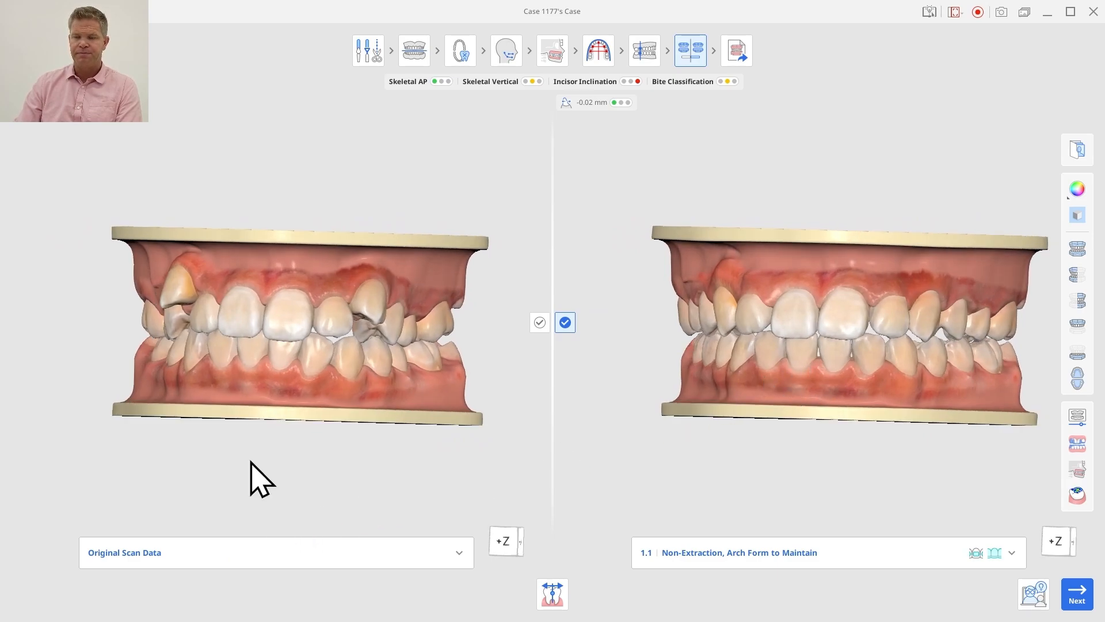
right_click_drag(771, 330, 705, 339)
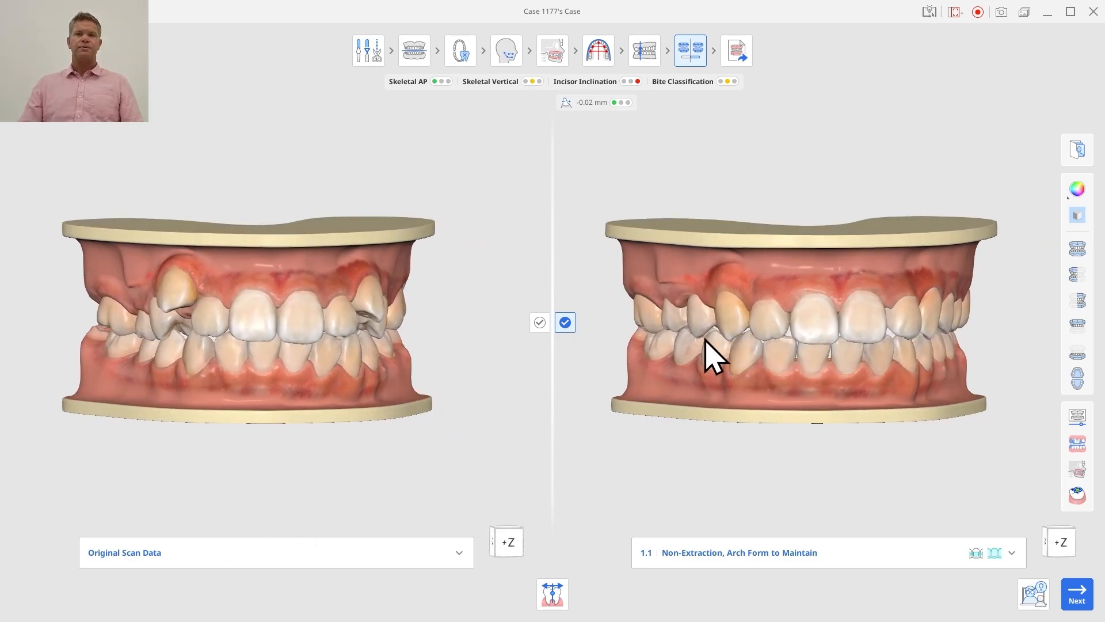